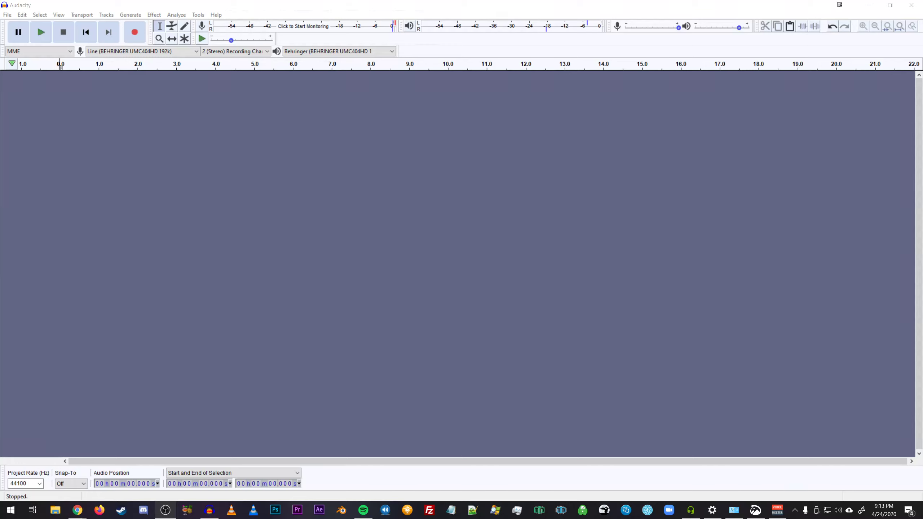
# Step: Review the viewer's question and RTX Voice settings, then start an Audacity test recording of the interface inputs
pyautogui.click(324, 169)
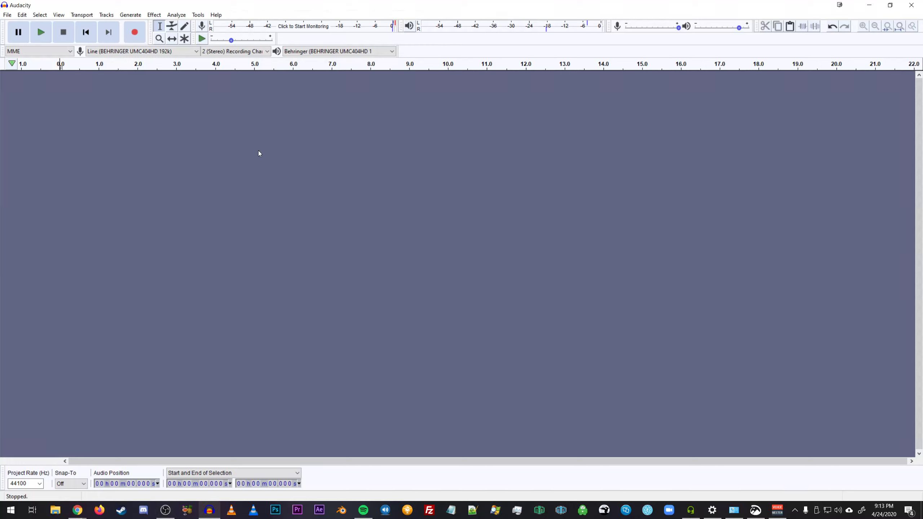
pyautogui.click(754, 509)
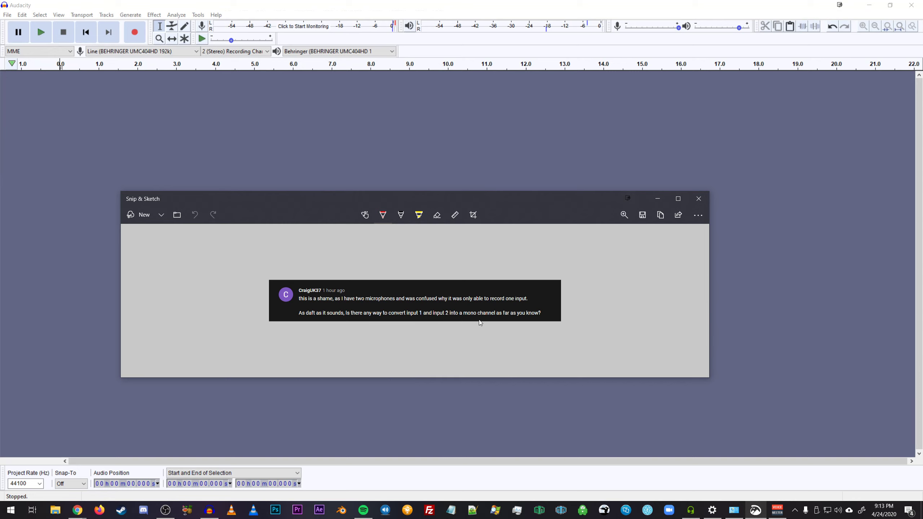
pyautogui.click(688, 513)
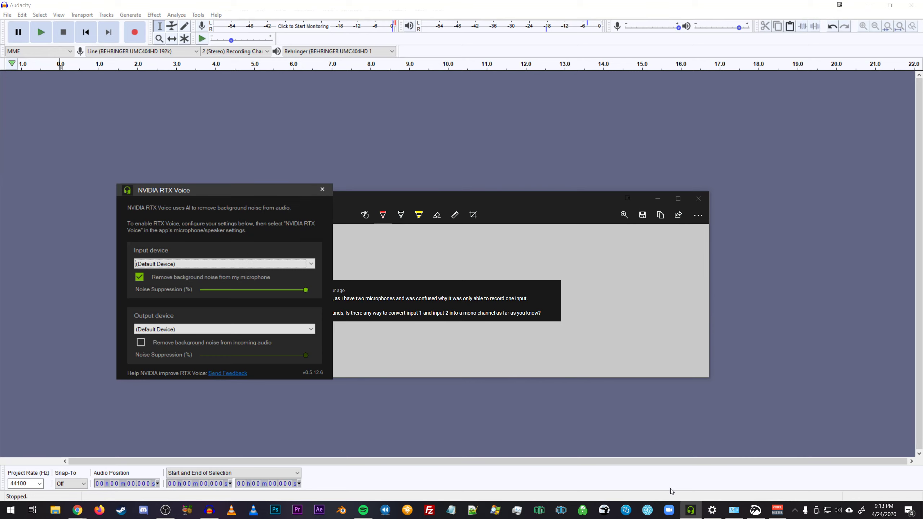
pyautogui.click(241, 134)
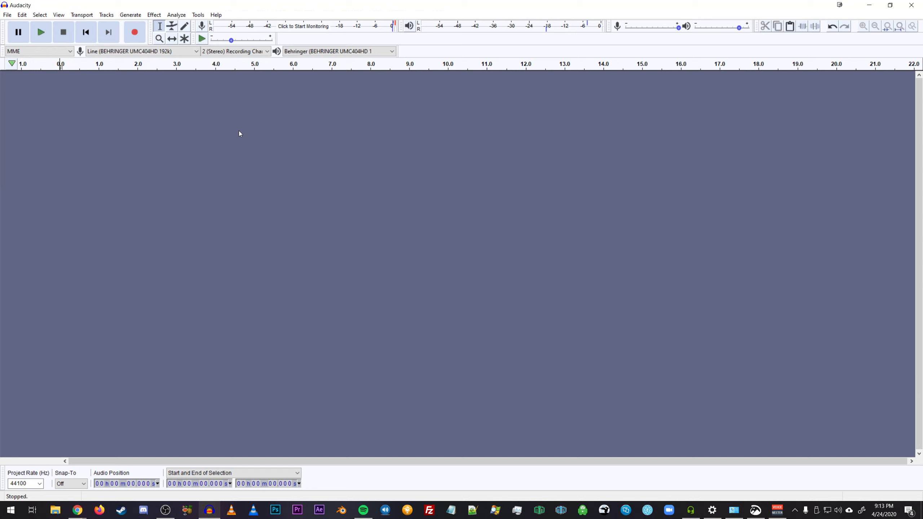
pyautogui.click(131, 27)
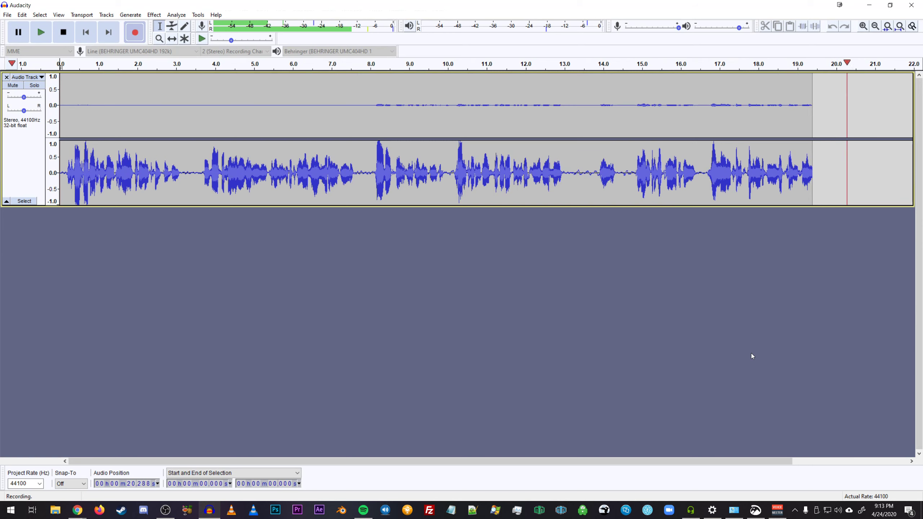
# Step: Bring up VoiceMeeter Banana and reset it via Menu > Reset Settings, confirming with Yes
pyautogui.click(776, 513)
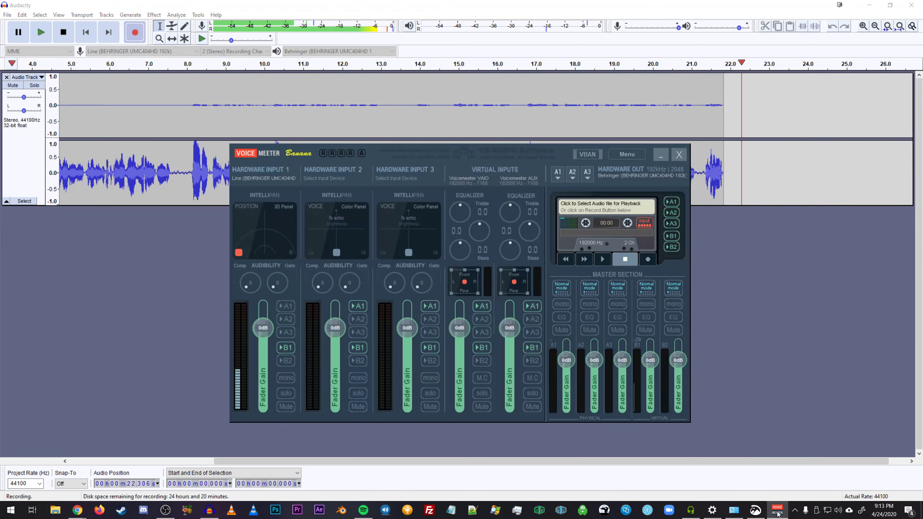
pyautogui.moveTo(383, 156); pyautogui.dragTo(395, 142)
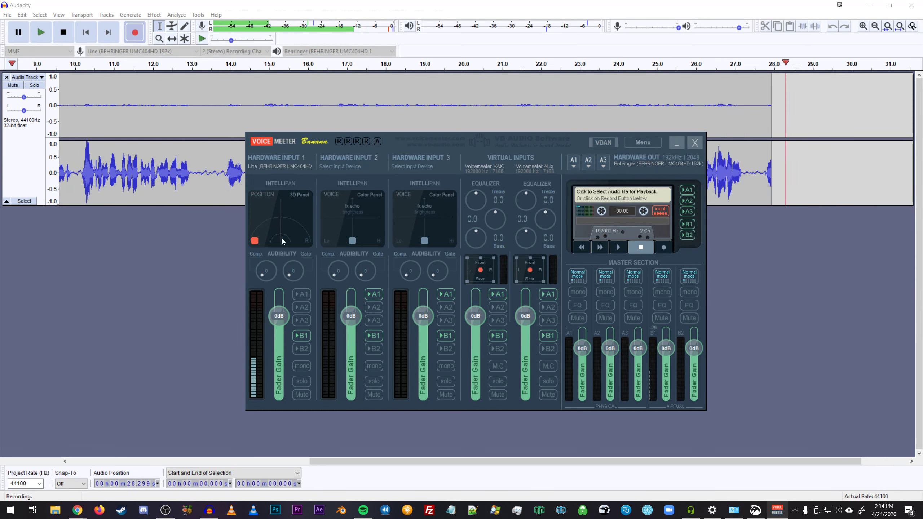
pyautogui.click(643, 142)
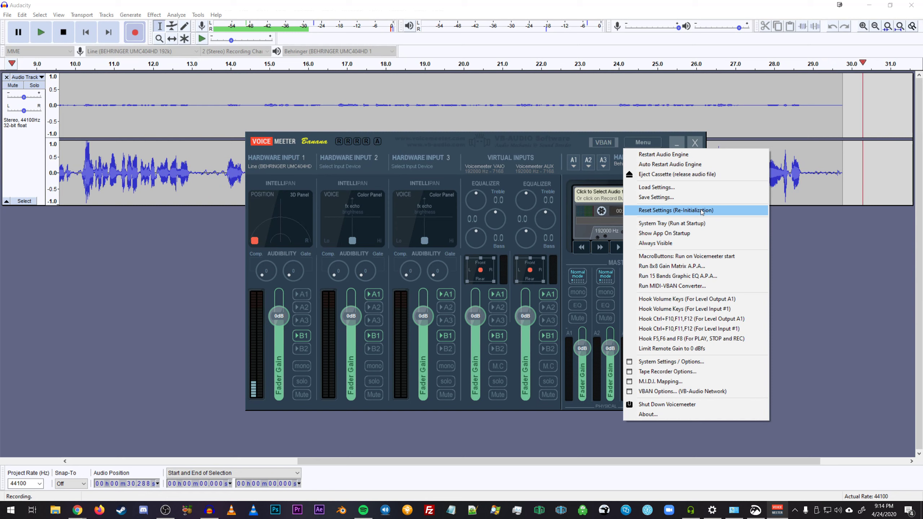
pyautogui.click(675, 208)
pyautogui.click(480, 293)
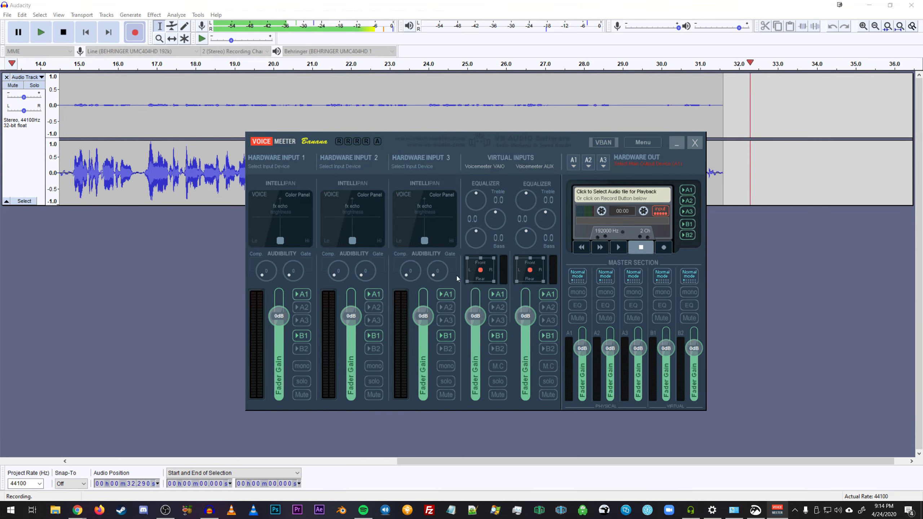
pyautogui.moveTo(411, 142); pyautogui.dragTo(420, 136)
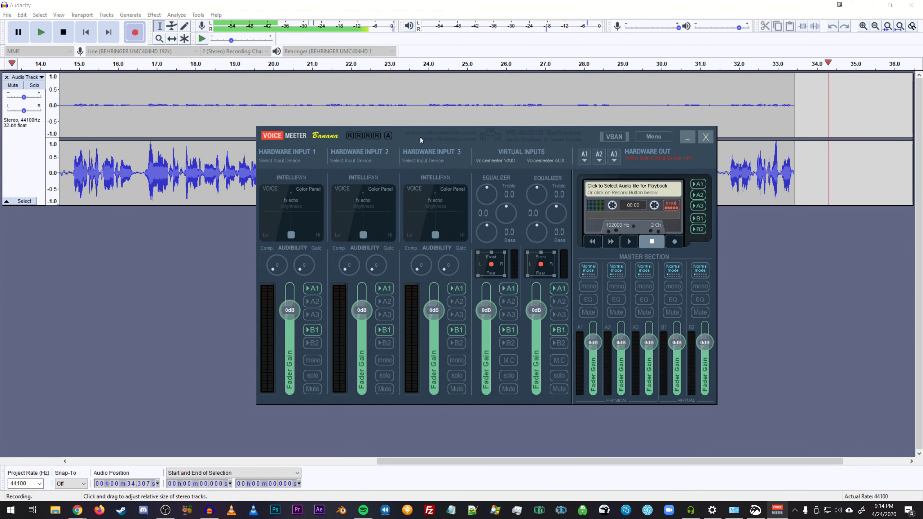
# Step: Assign WDM: Line (BEHRINGER UMC404HD 192k) to Hardware Input 1, pan it fully left, and enable mono
pyautogui.click(285, 161)
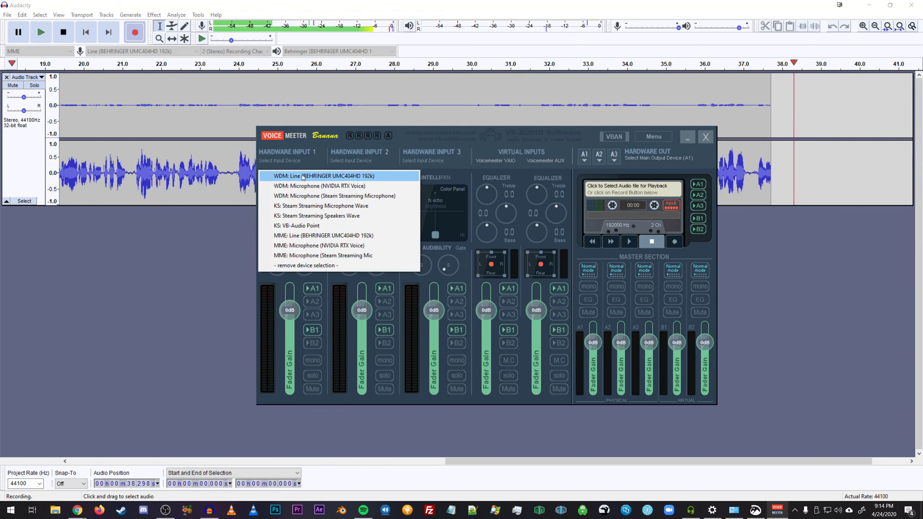
pyautogui.click(304, 177)
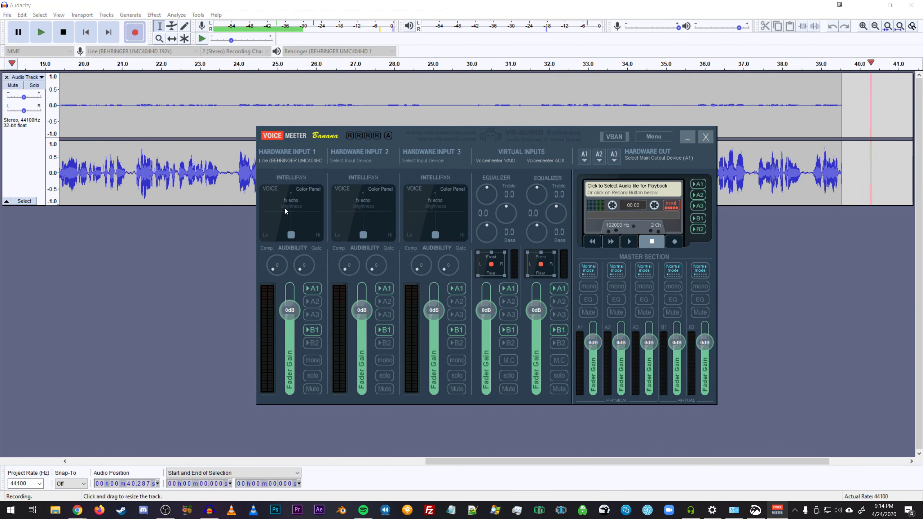
pyautogui.click(288, 191)
pyautogui.click(289, 209)
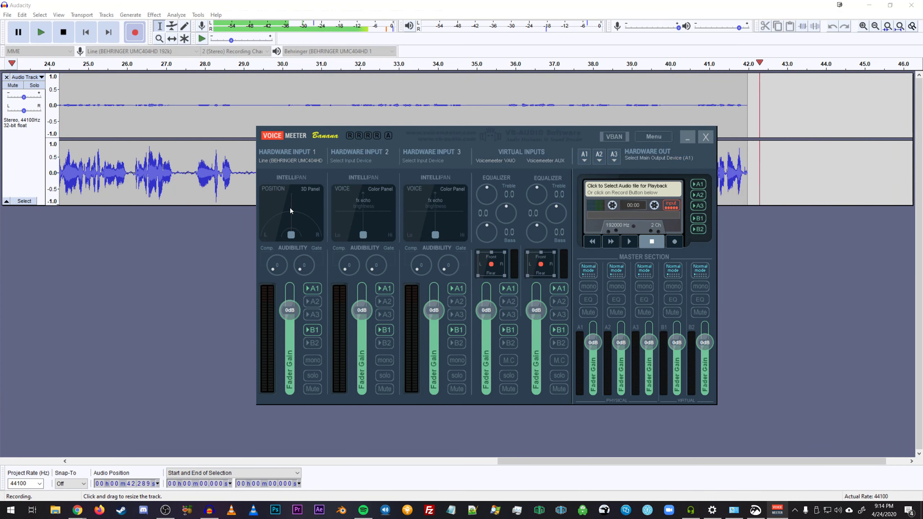
pyautogui.moveTo(291, 238); pyautogui.dragTo(263, 240)
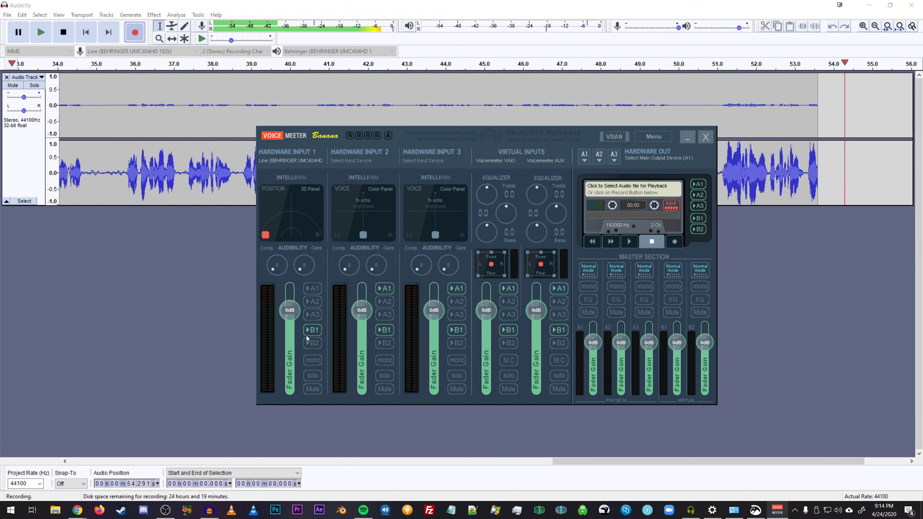
pyautogui.click(314, 362)
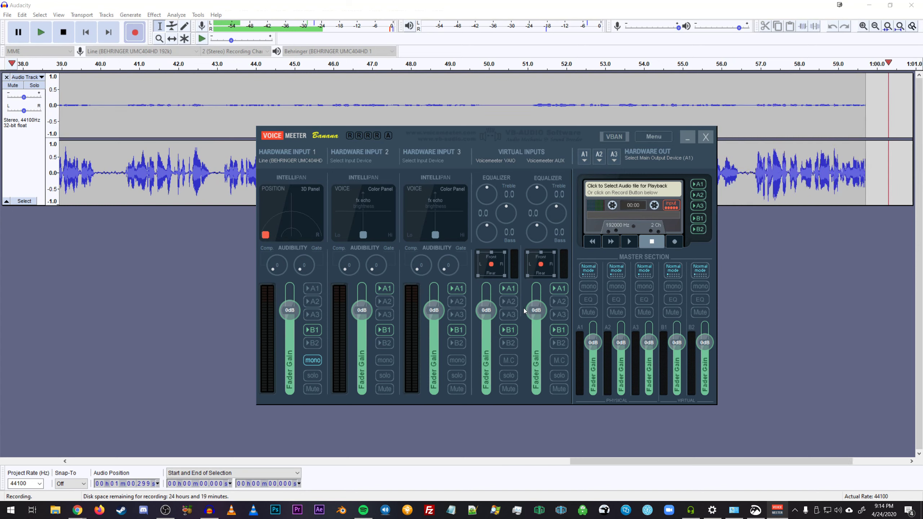
# Step: Set hardware output A1 to WDM: Behringer (BEHRINGER UMC404HD 192k)
pyautogui.click(584, 156)
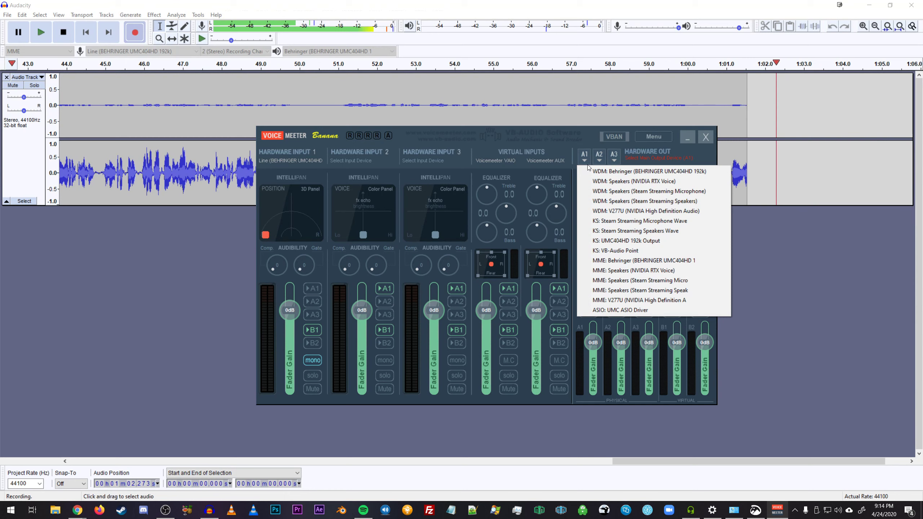
pyautogui.click(608, 171)
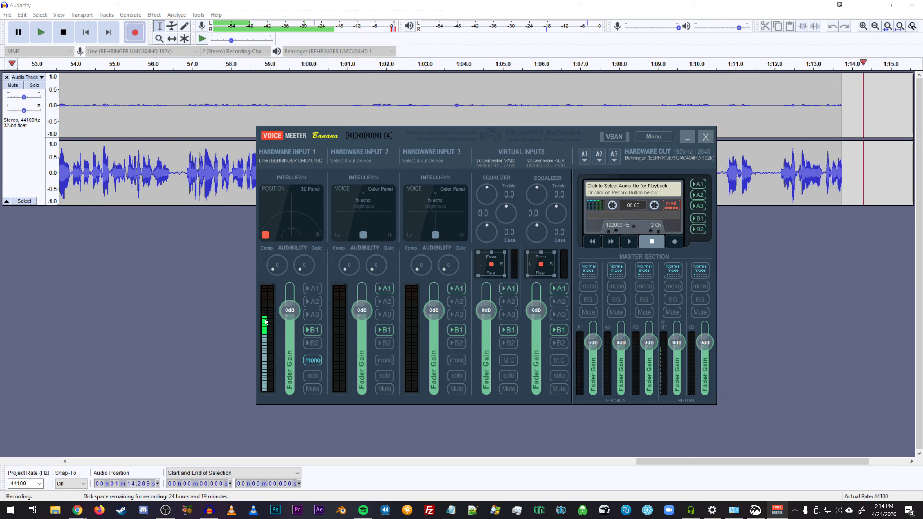
pyautogui.click(313, 360)
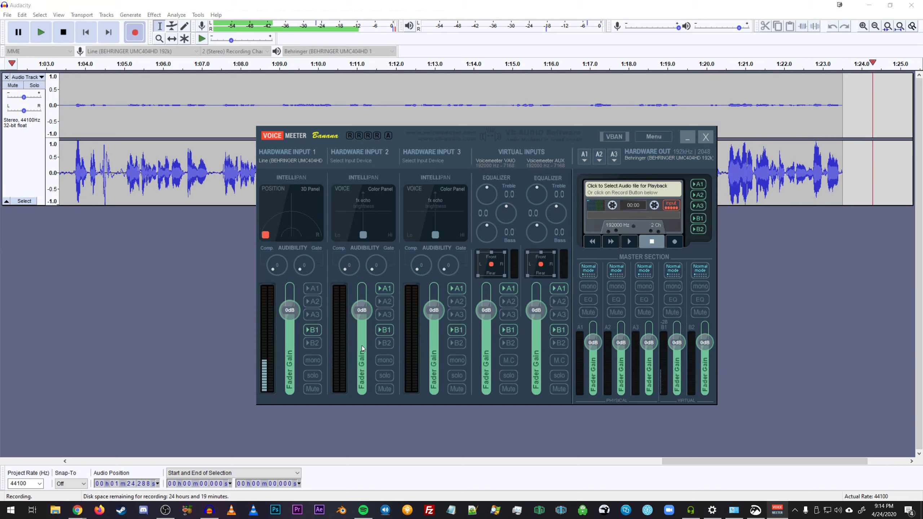
pyautogui.click(310, 360)
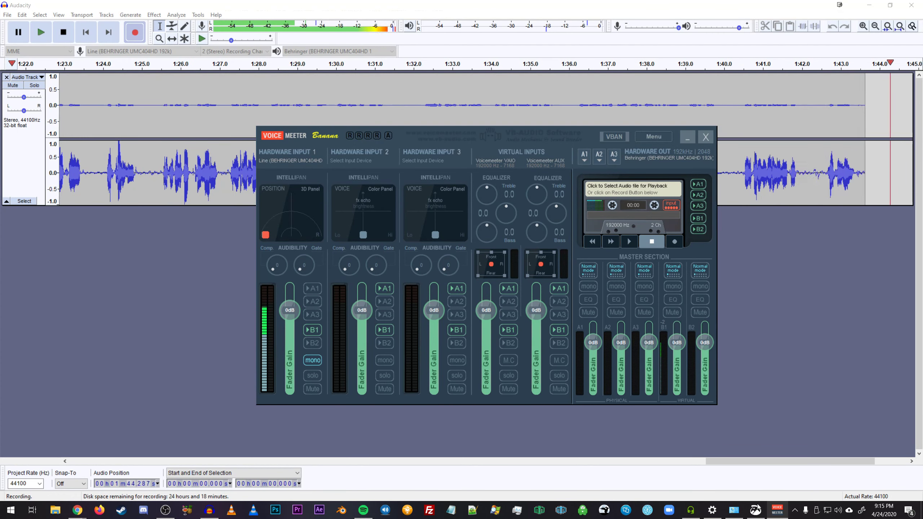
# Step: Choose VoiceMeeter Output (VB-Audio VoiceMeeter VAIO) as RTX Voice's input device, then return to Audacity
pyautogui.click(690, 510)
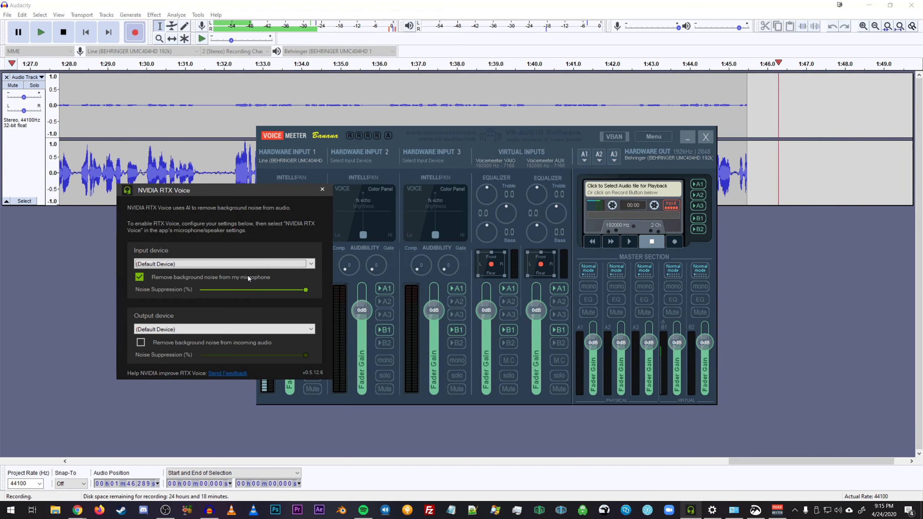
pyautogui.moveTo(169, 196); pyautogui.dragTo(183, 195)
pyautogui.click(199, 264)
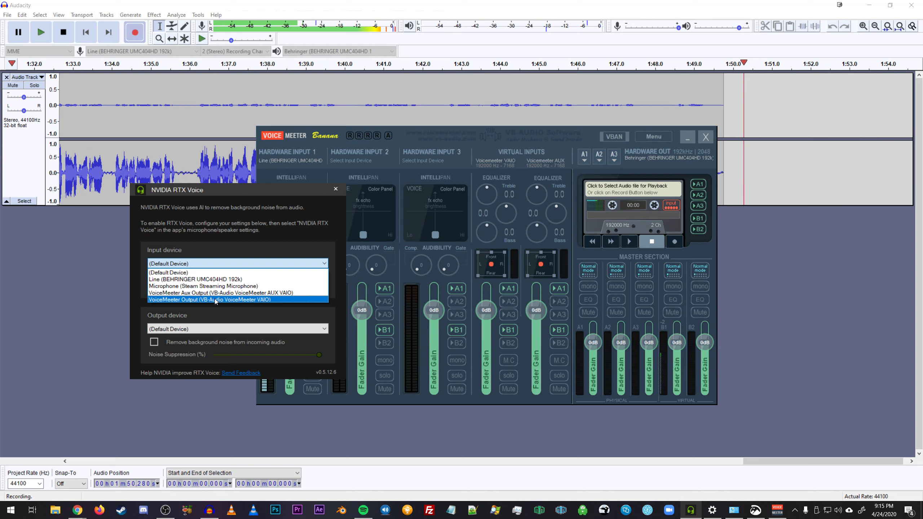
pyautogui.click(269, 299)
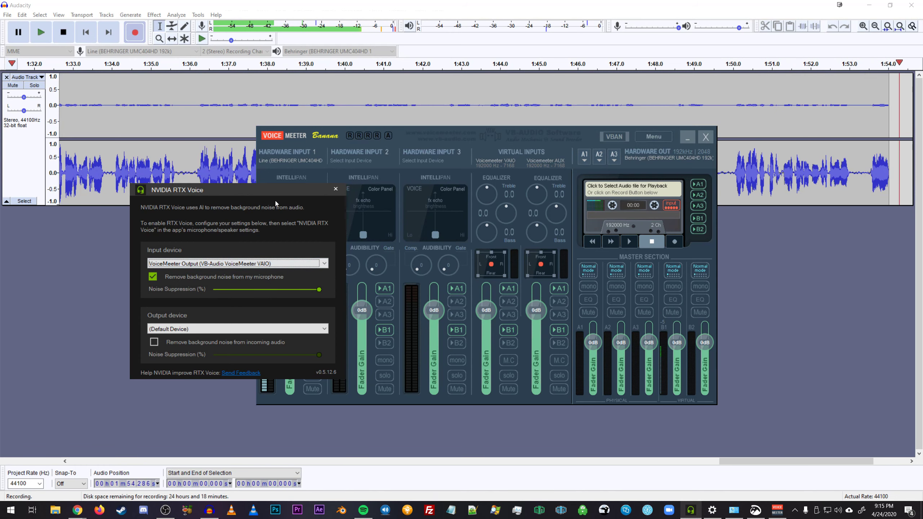
pyautogui.click(99, 262)
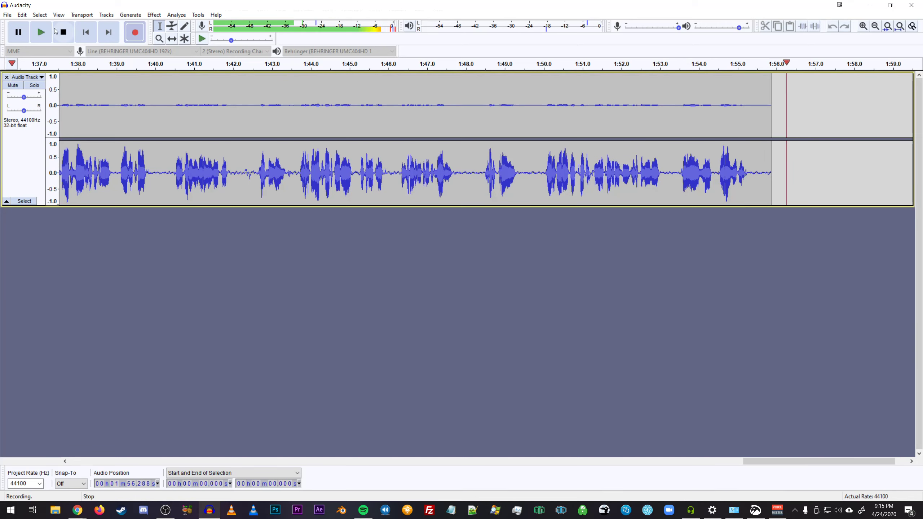
# Step: Stop and remove the test track, then record anew from Microphone (NVIDIA RTX Voice)
pyautogui.click(64, 36)
pyautogui.click(7, 77)
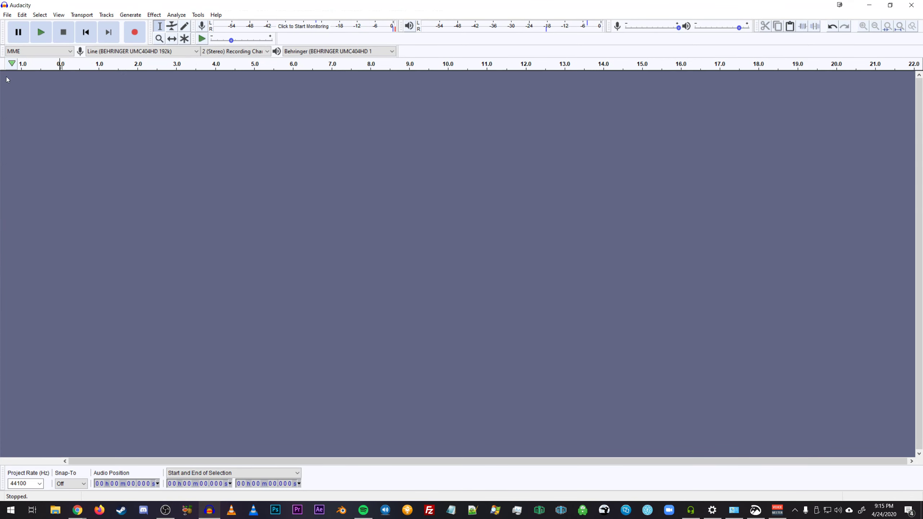
pyautogui.click(131, 53)
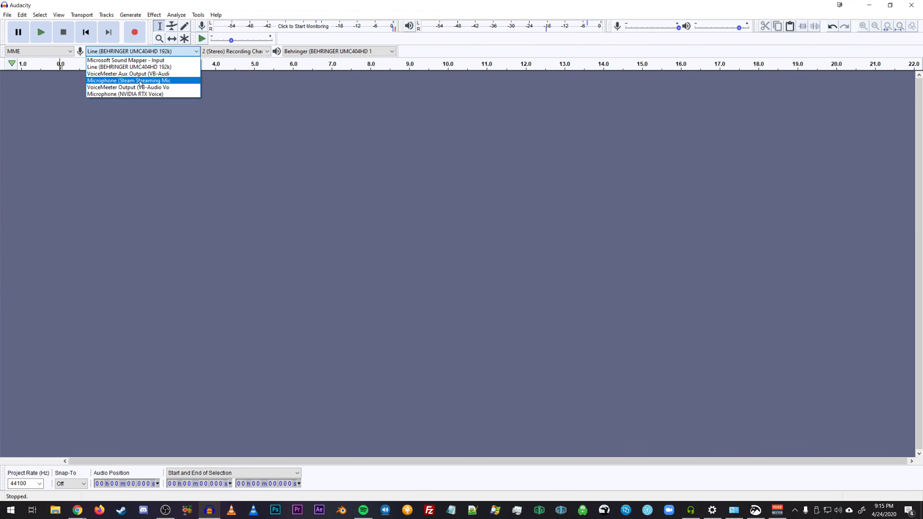
pyautogui.click(146, 94)
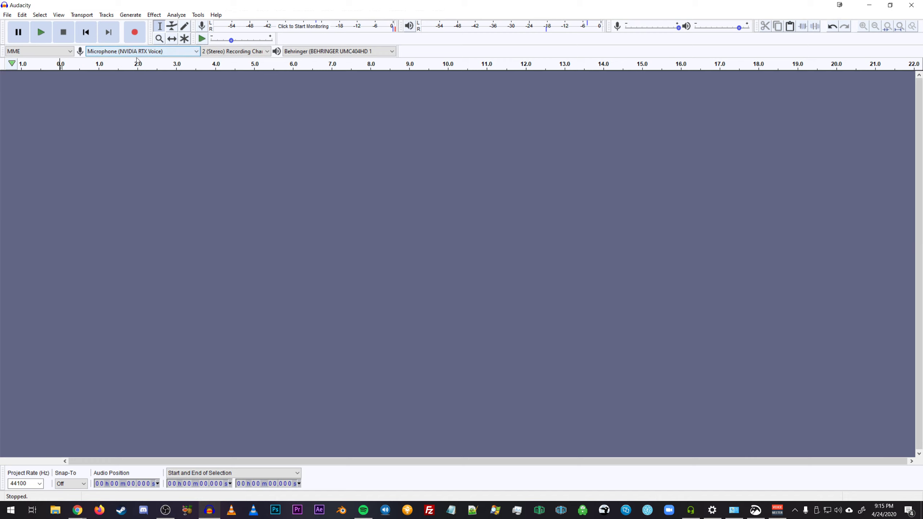
pyautogui.click(135, 32)
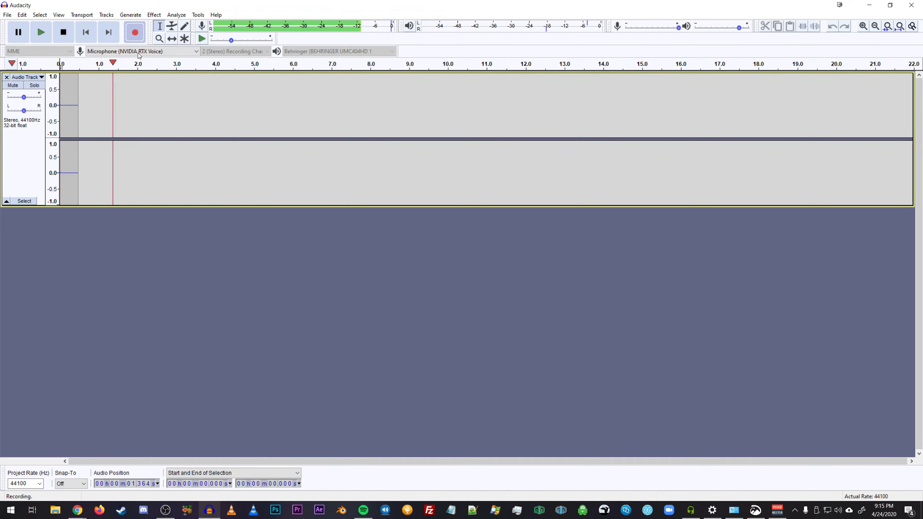